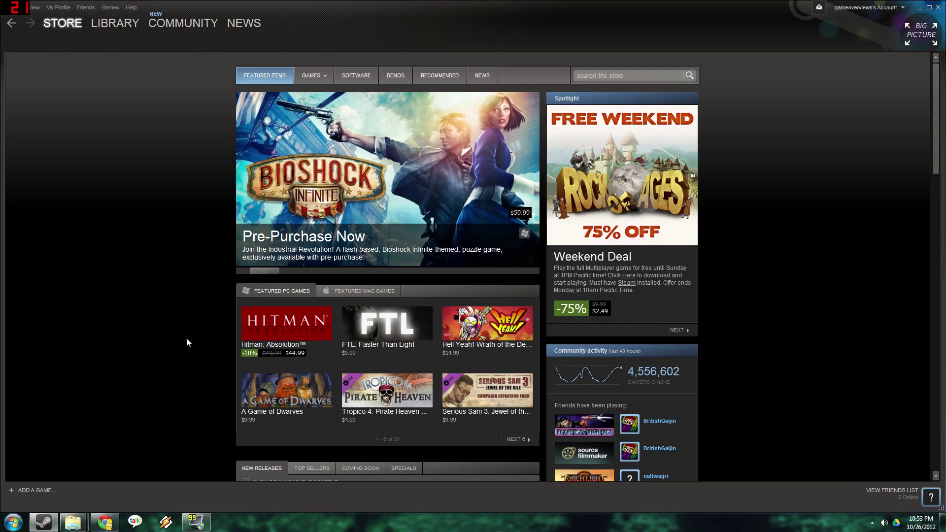
# Browse the featured games carousel and alternate between the Store and Library pages to check how they load
pyautogui.moveTo(459, 228)
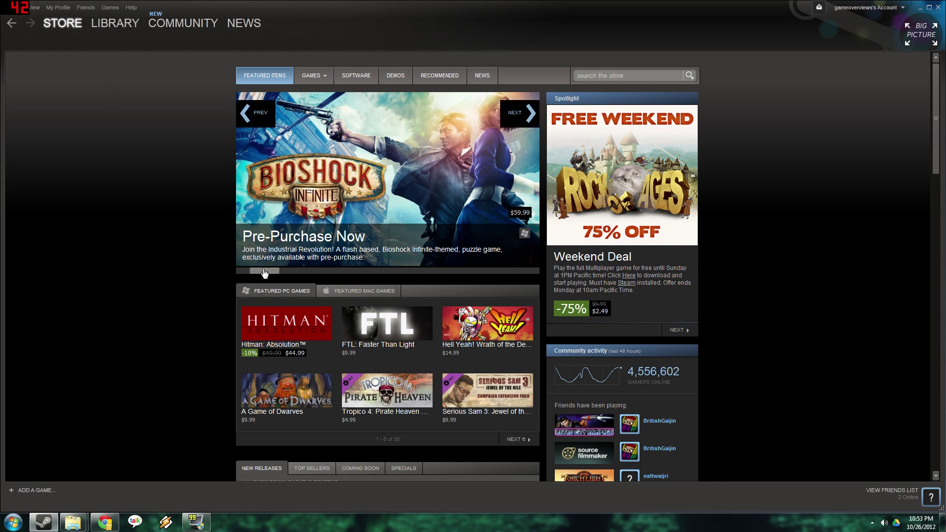
pyautogui.moveTo(264, 274); pyautogui.dragTo(305, 274)
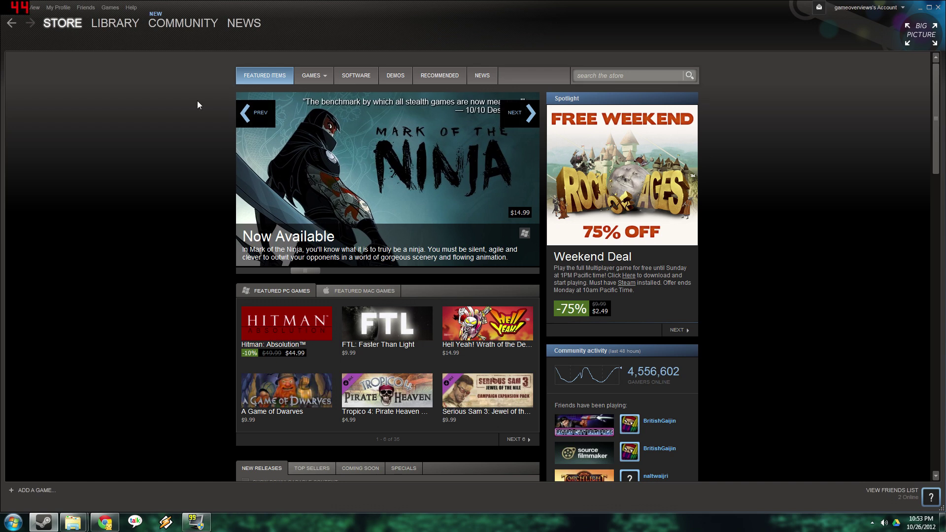
pyautogui.click(111, 23)
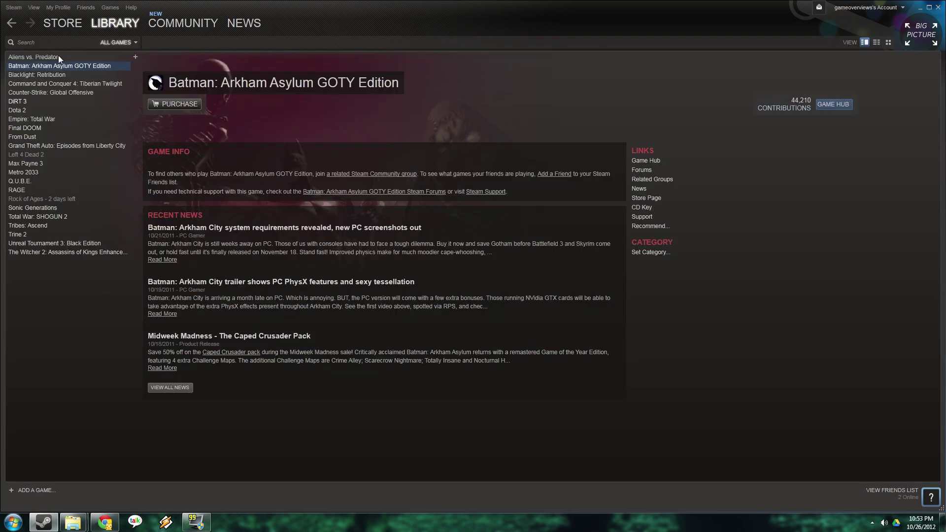
pyautogui.click(76, 25)
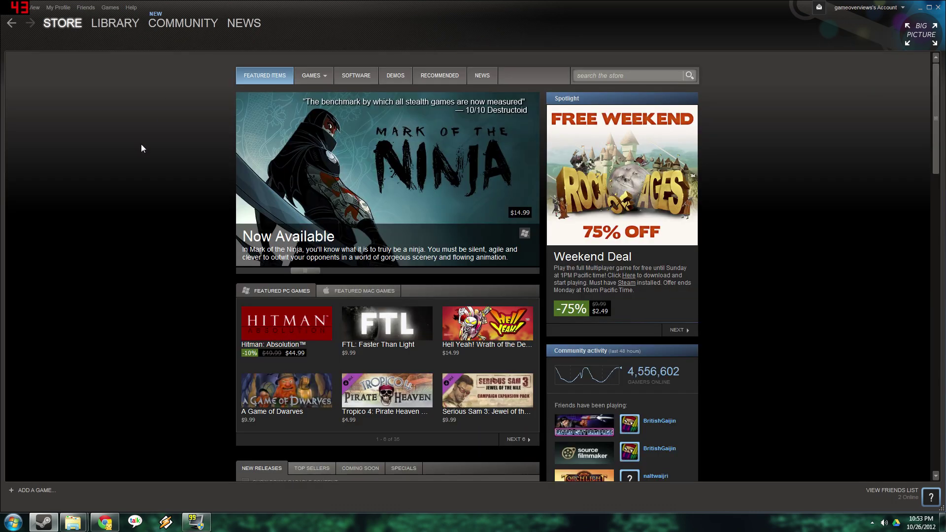
pyautogui.click(108, 25)
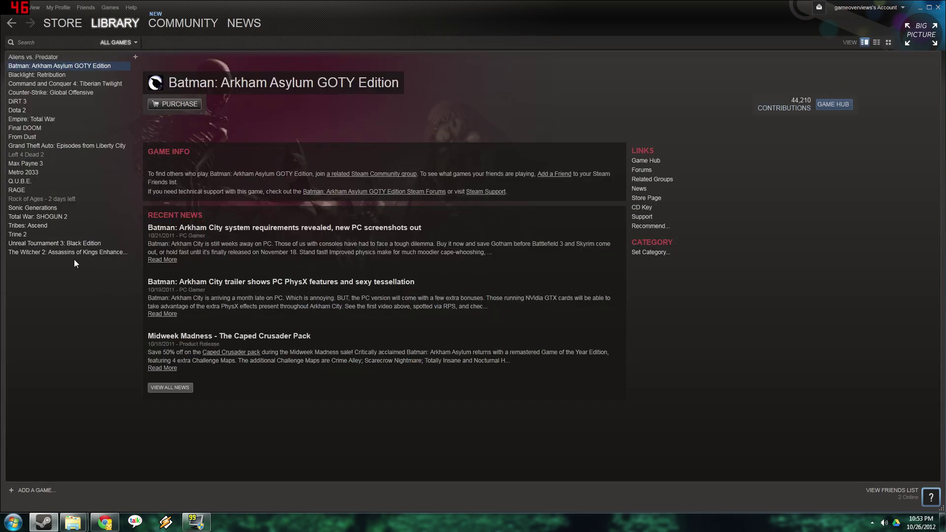
pyautogui.click(72, 18)
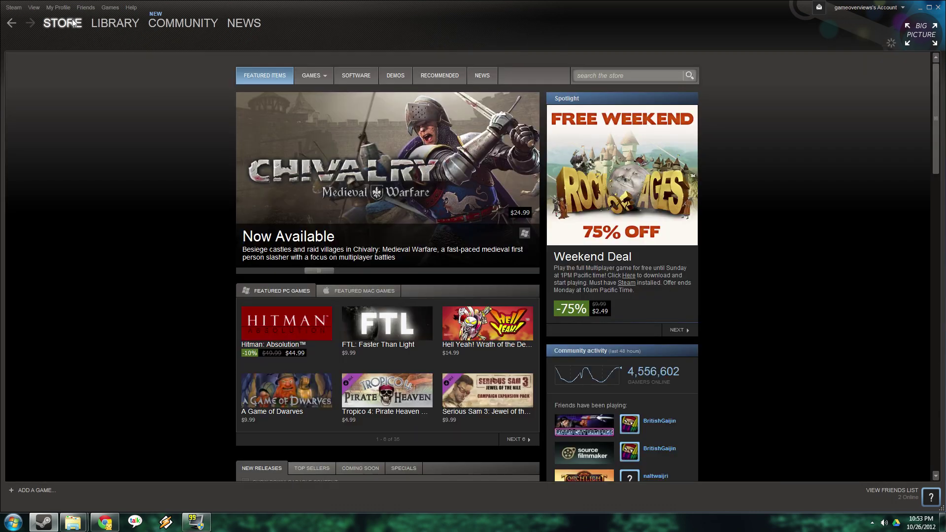
pyautogui.click(126, 26)
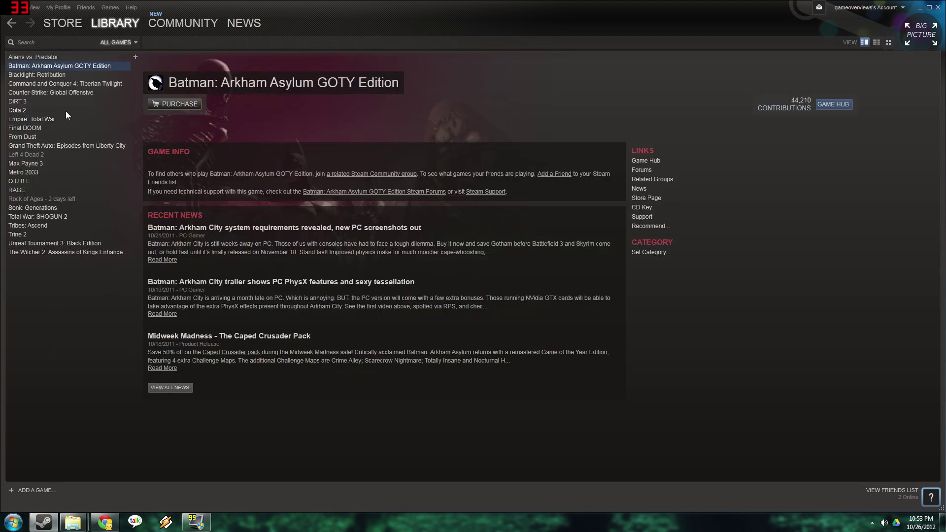
pyautogui.click(69, 26)
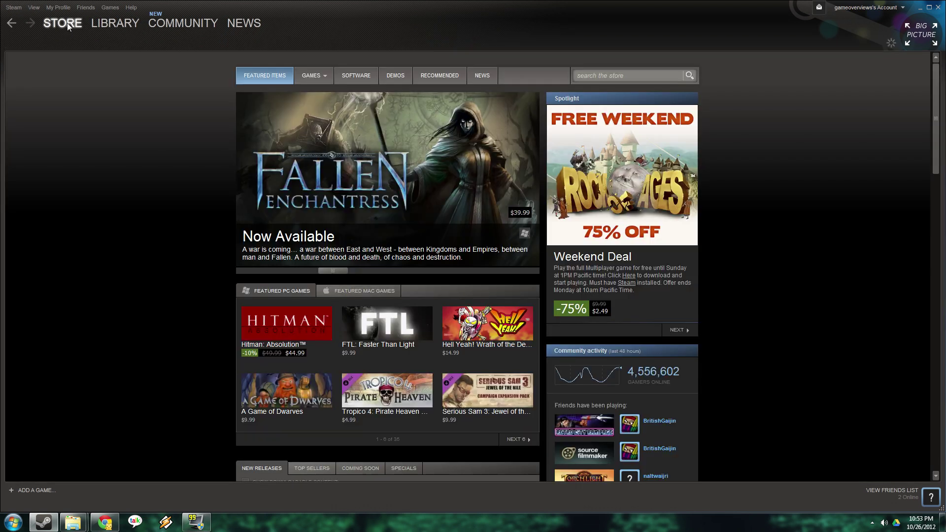
pyautogui.click(111, 30)
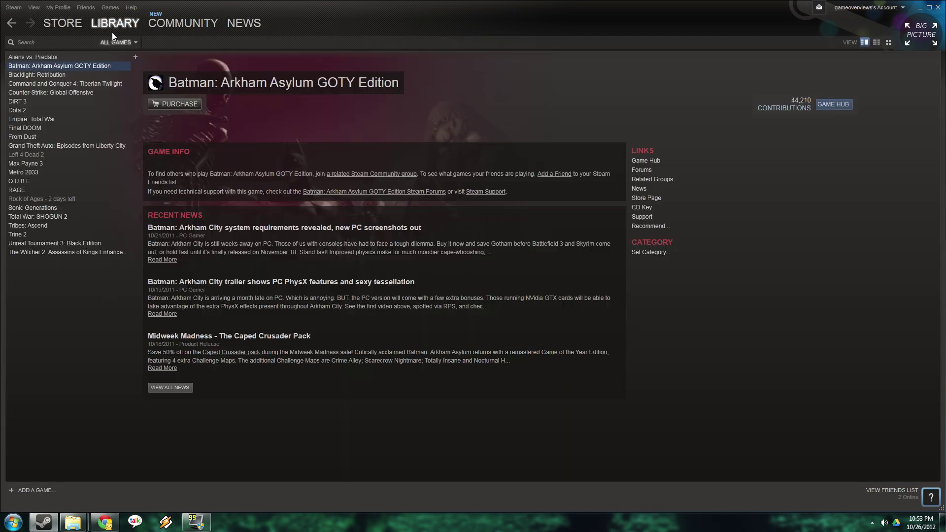
pyautogui.click(71, 27)
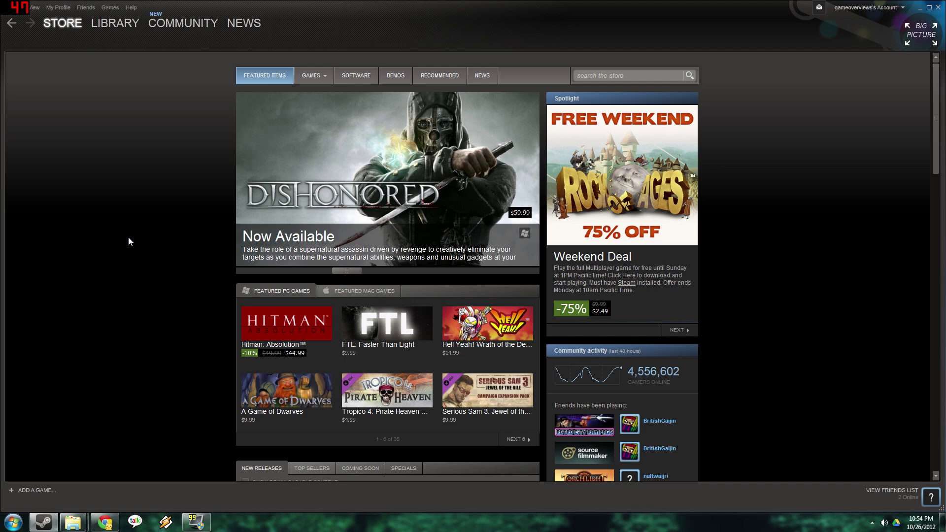
# Switch to the Computer window in Windows Explorer and open the Installs (G:) drive
pyautogui.moveTo(72, 523)
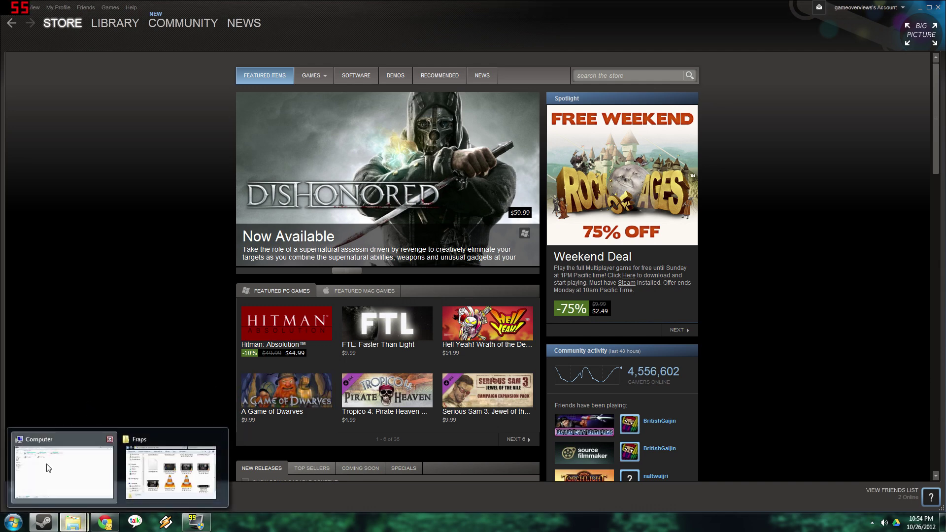
pyautogui.click(64, 469)
pyautogui.click(129, 175)
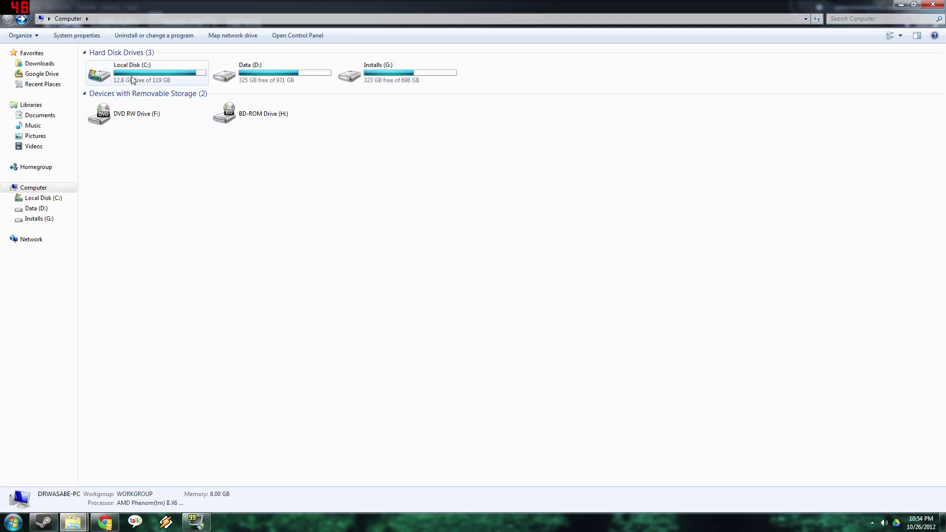
pyautogui.click(96, 75)
pyautogui.click(253, 69)
pyautogui.click(345, 67)
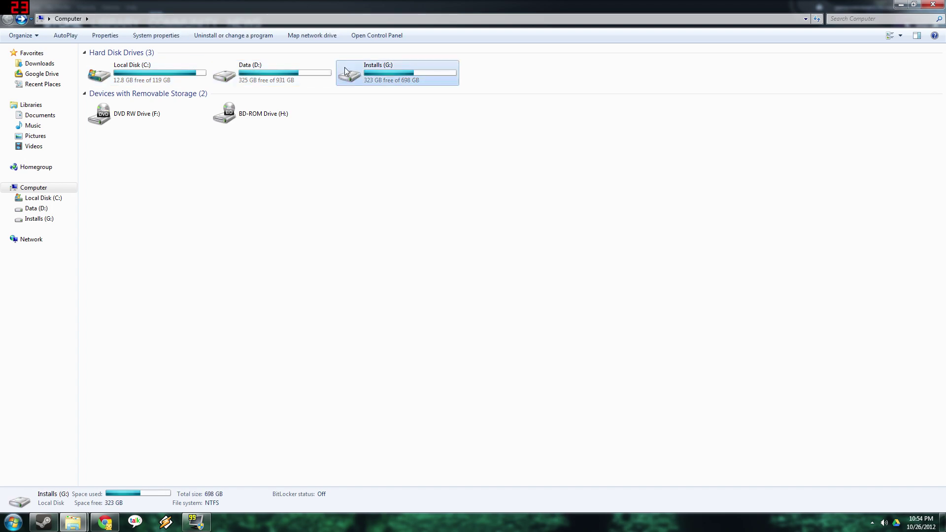
pyautogui.click(133, 78)
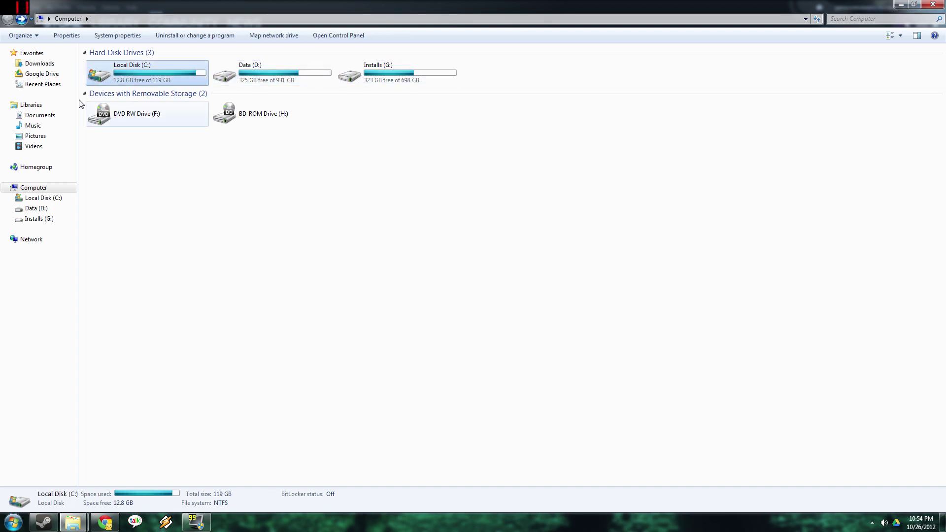
pyautogui.click(353, 75)
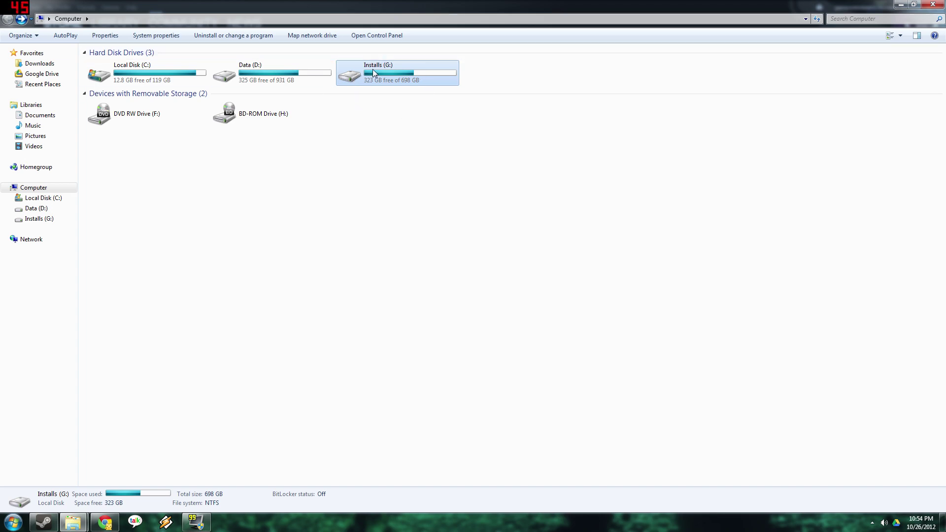
pyautogui.doubleClick(373, 70)
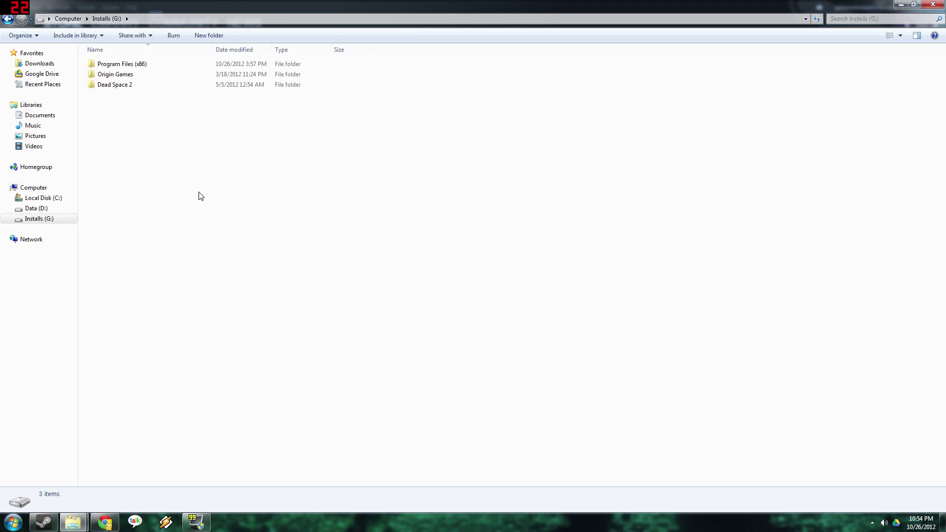
# Open the Steam folder inside Program Files (x86) and locate Steam.exe in it
pyautogui.click(132, 66)
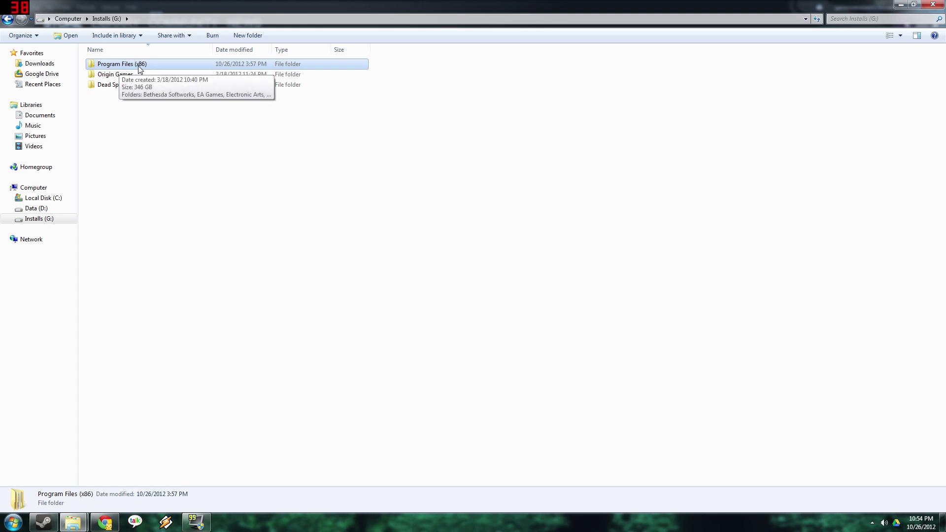
pyautogui.doubleClick(138, 66)
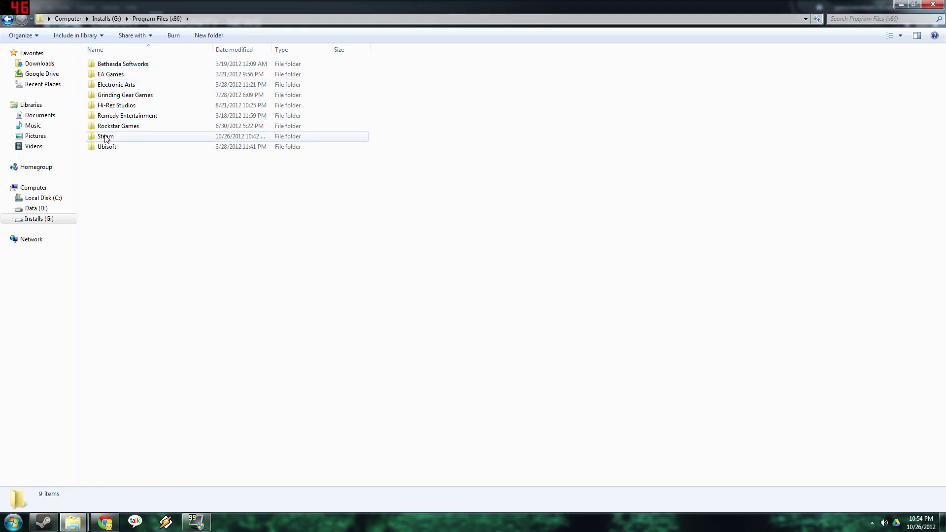
pyautogui.click(105, 136)
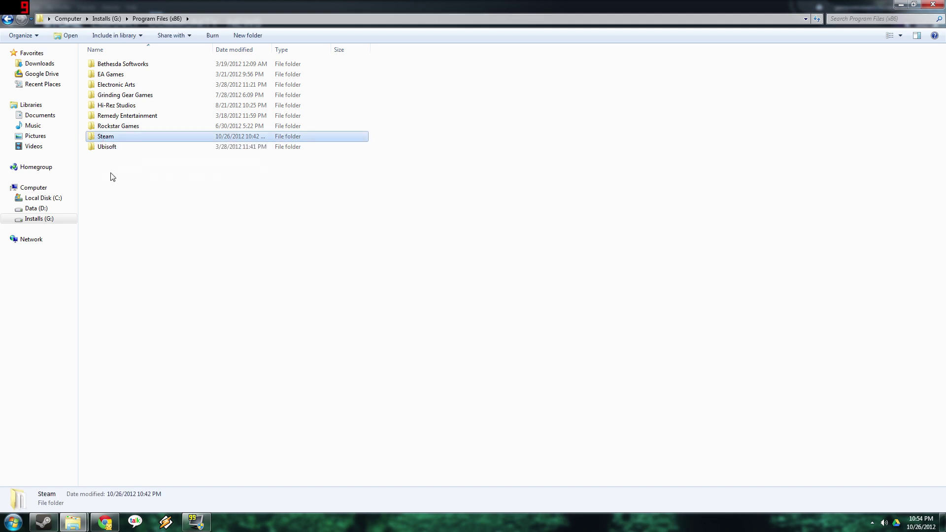
pyautogui.doubleClick(102, 138)
pyautogui.scroll(-2, 153, 163)
pyautogui.scroll(2, 153, 162)
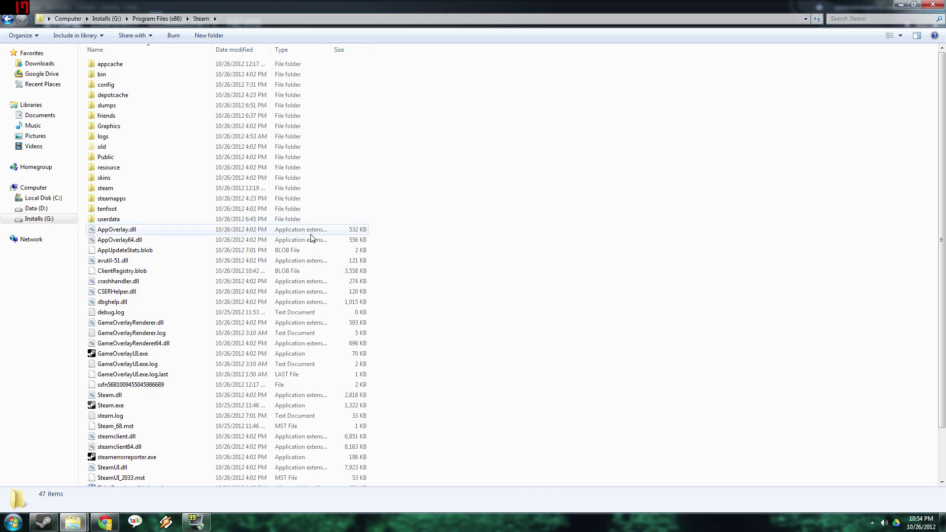
pyautogui.click(112, 406)
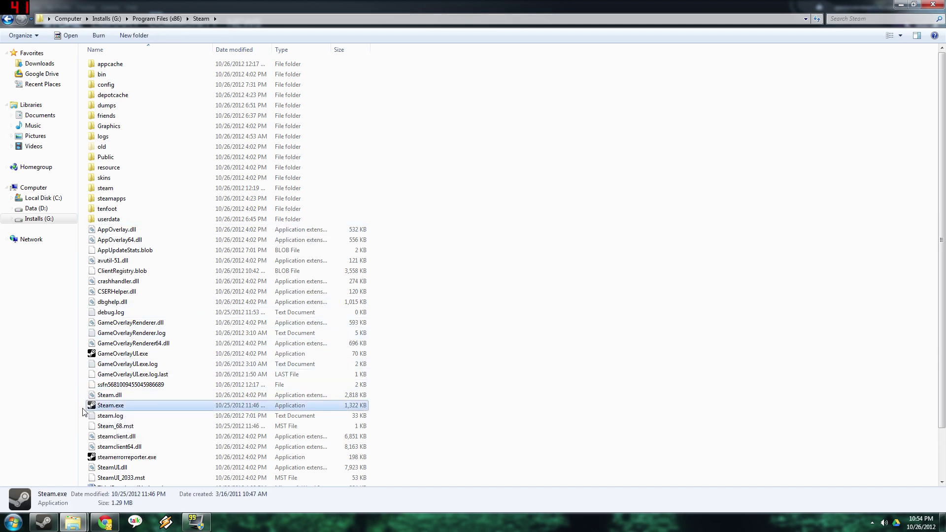
pyautogui.click(463, 195)
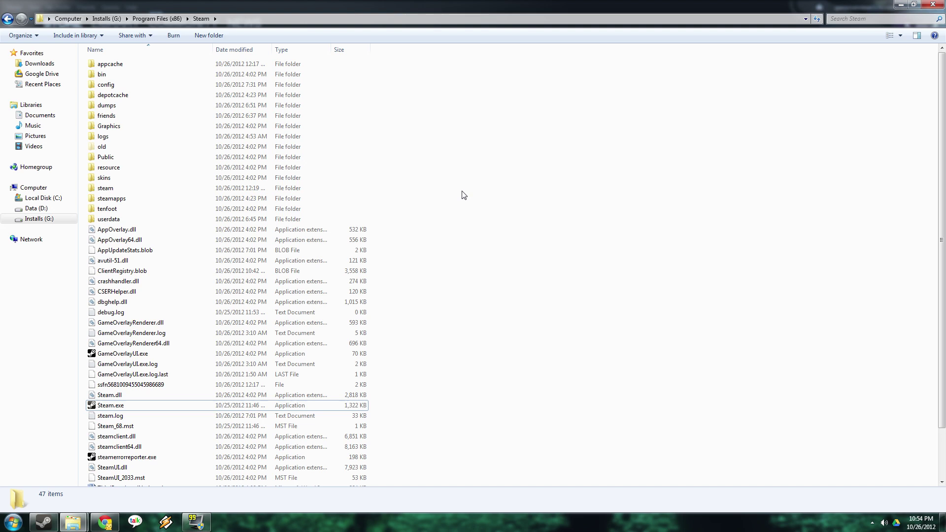
# Delete everything in the Steam folder except the steamapps folder and Steam.exe, moving the items to the Recycle Bin
pyautogui.hotkey('ctrl', 'a')
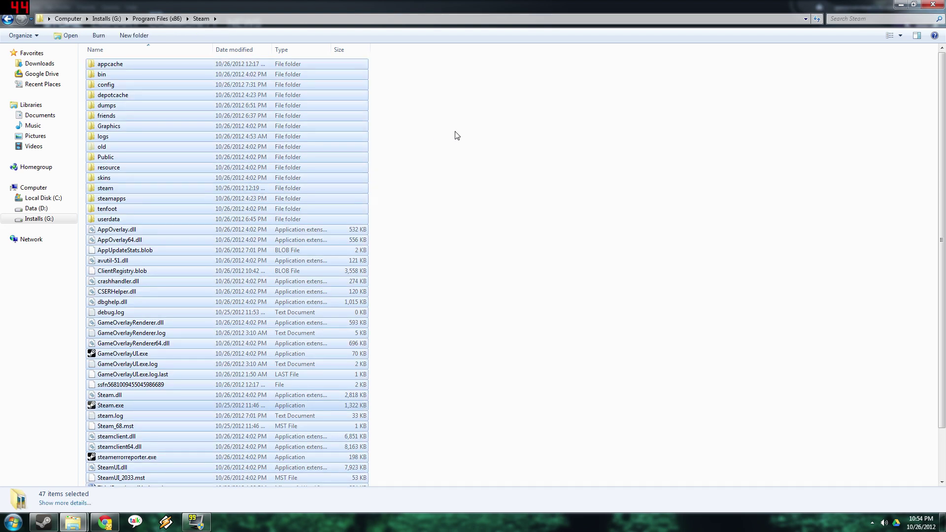
pyautogui.click(456, 136)
pyautogui.hotkey('ctrl', 'a')
pyautogui.click(452, 135)
pyautogui.moveTo(408, 60); pyautogui.dragTo(81, 485)
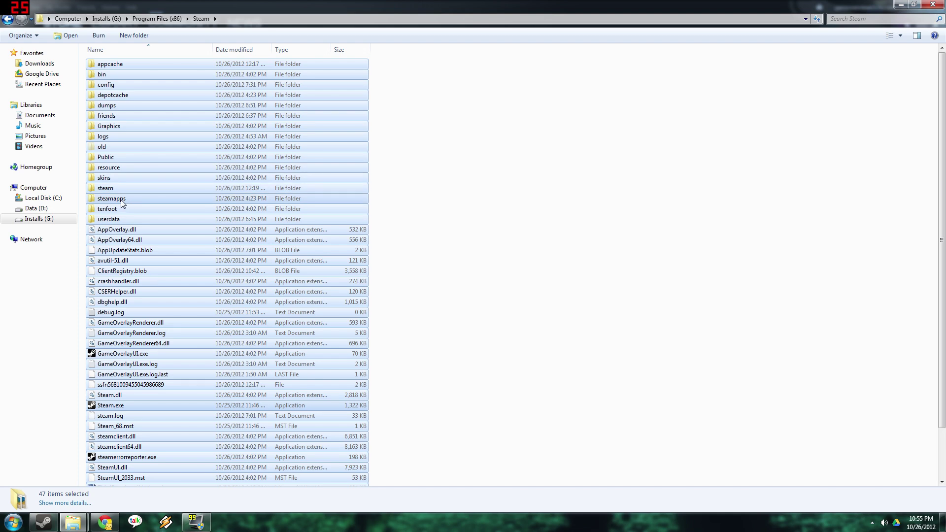
pyautogui.keyDown('ctrl'); pyautogui.click(91, 199); pyautogui.keyUp('ctrl')
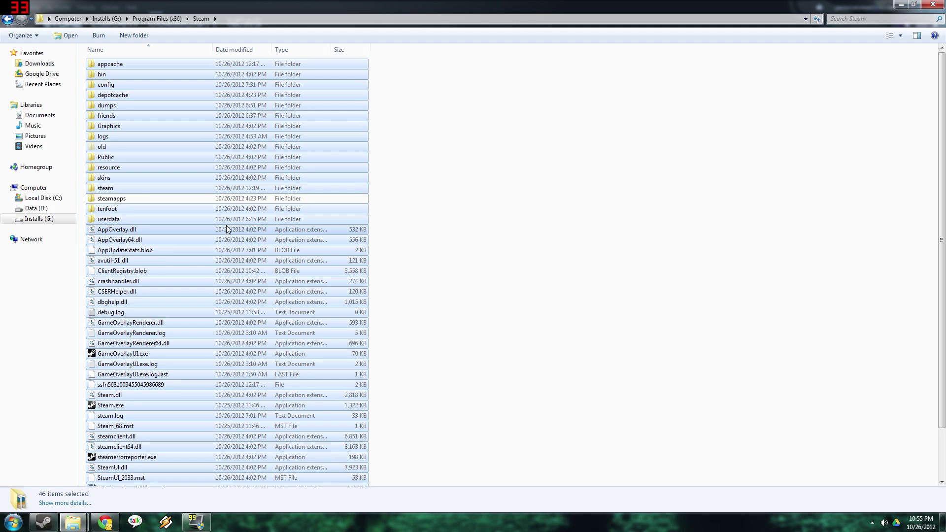
pyautogui.scroll(-1, 226, 226)
pyautogui.keyDown('ctrl'); pyautogui.click(113, 379); pyautogui.keyUp('ctrl')
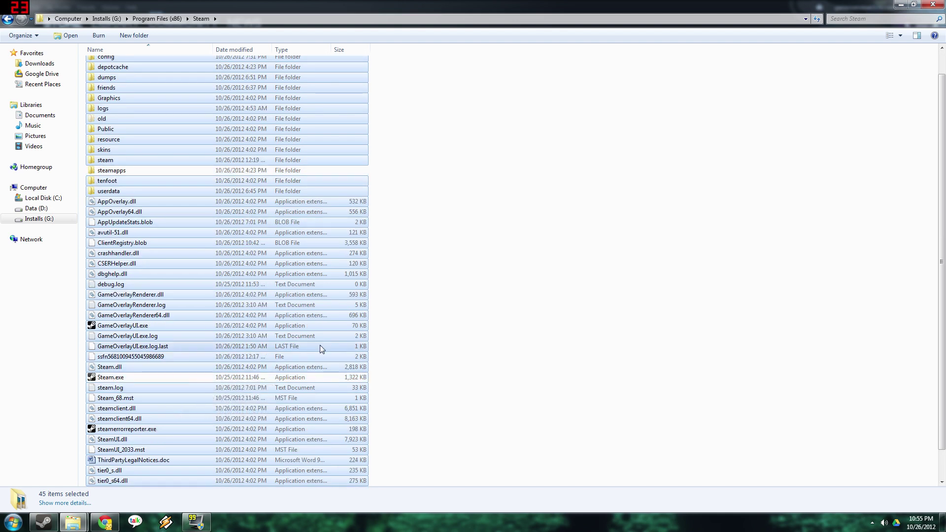
pyautogui.press('Delete')
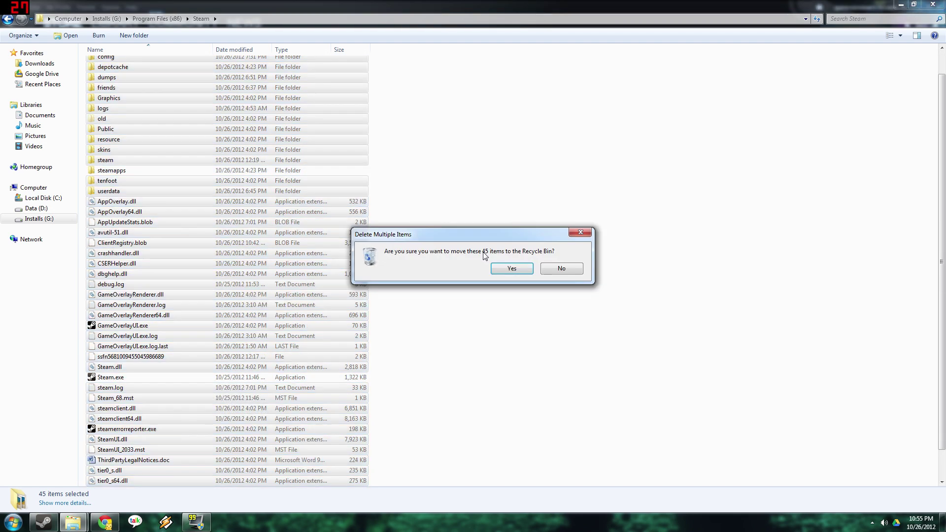
pyautogui.press('Return')
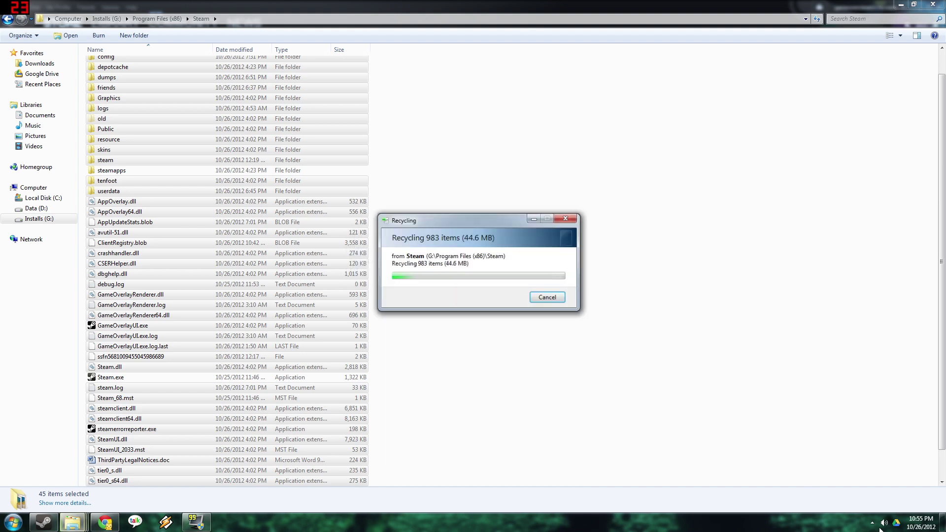
# Exit the running Steam client and retry deleting the files that were in use
pyautogui.click(872, 523)
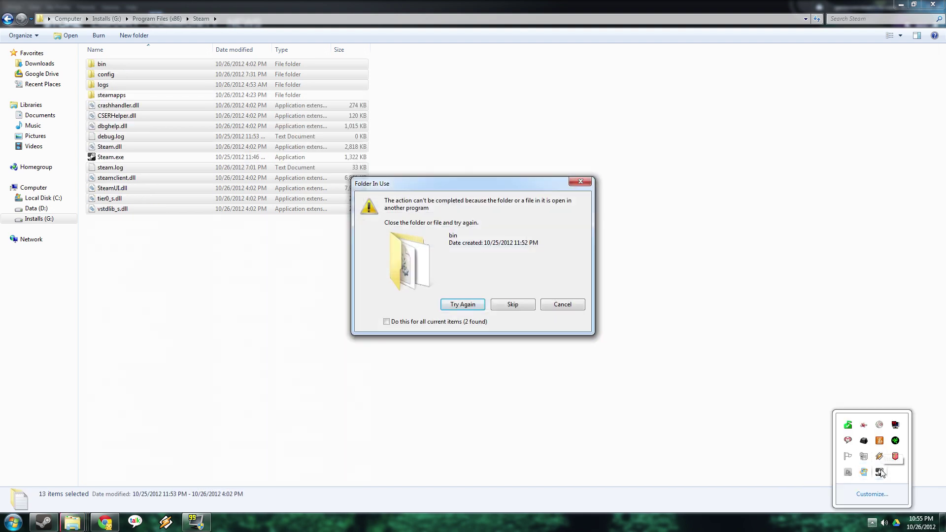
pyautogui.rightClick(880, 473)
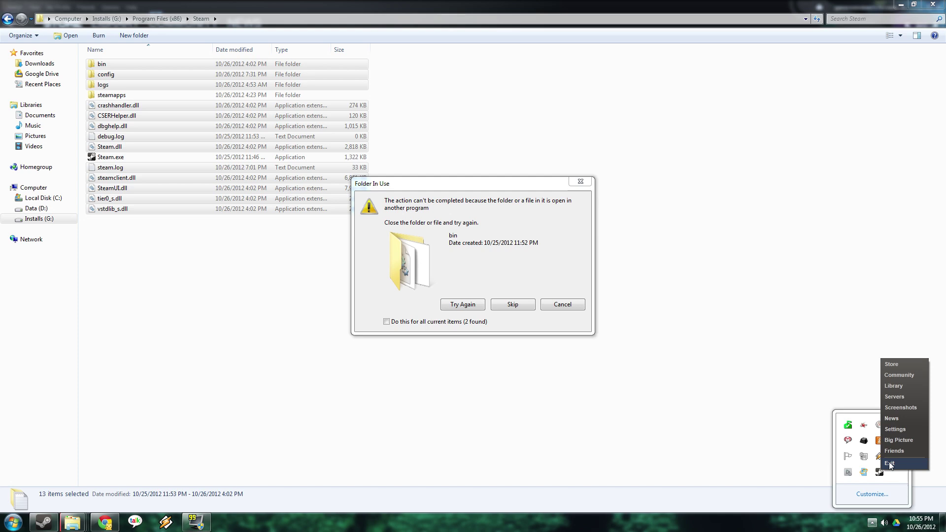
pyautogui.click(889, 464)
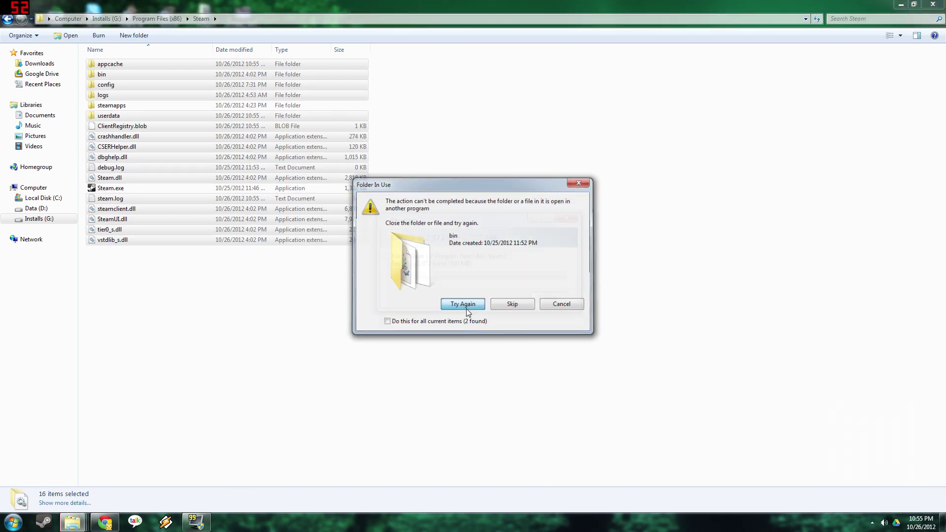
pyautogui.click(467, 308)
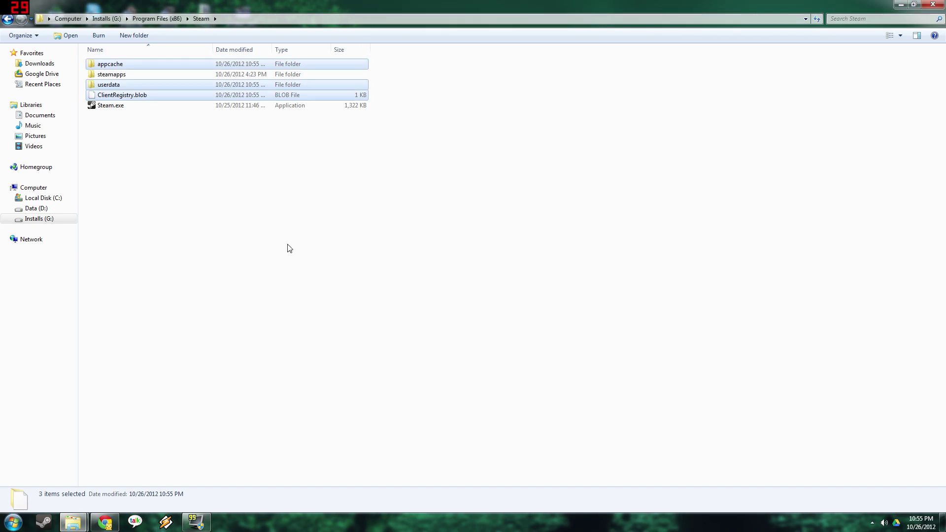
# Delete the leftover appcache and userdata folders and the ClientRegistry.blob file
pyautogui.click(195, 211)
pyautogui.click(118, 86)
pyautogui.click(119, 95)
pyautogui.keyDown('shift'); pyautogui.click(119, 84); pyautogui.keyUp('shift')
pyautogui.keyDown('shift'); pyautogui.click(123, 74); pyautogui.keyUp('shift')
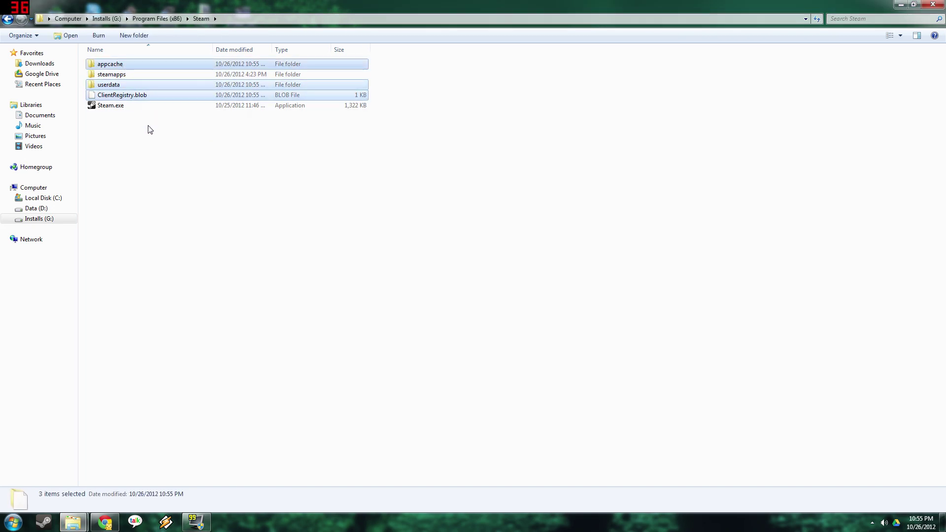
pyautogui.press('Delete')
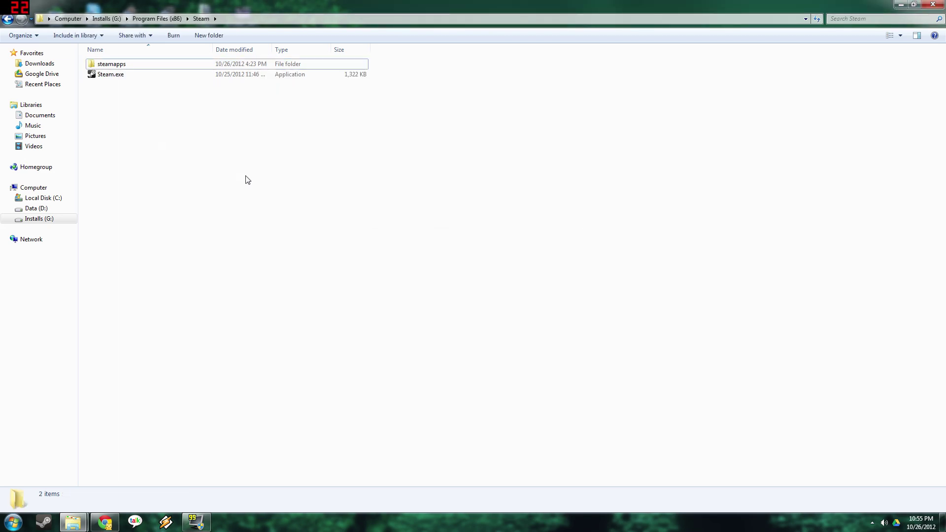
# Launch Steam.exe from the cleaned Steam folder to start its update
pyautogui.moveTo(241, 178); pyautogui.dragTo(84, 58)
pyautogui.click(224, 205)
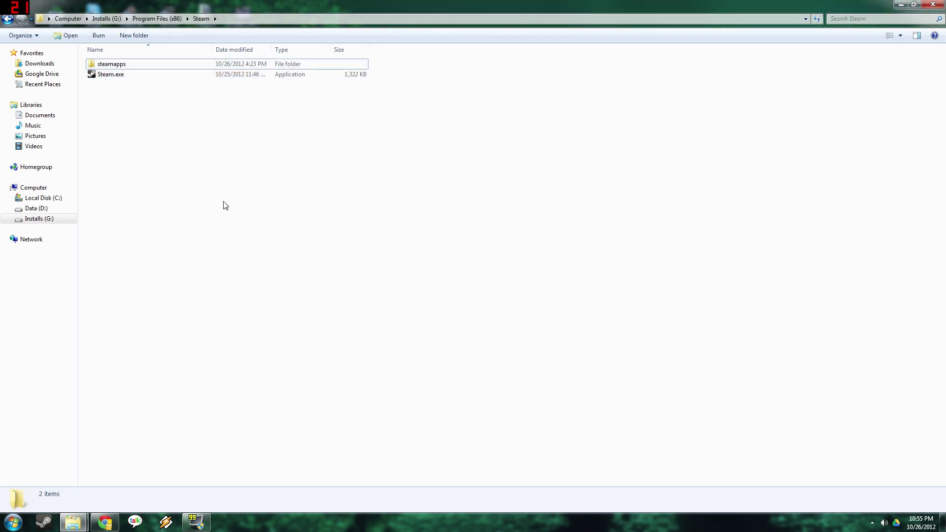
pyautogui.click(126, 78)
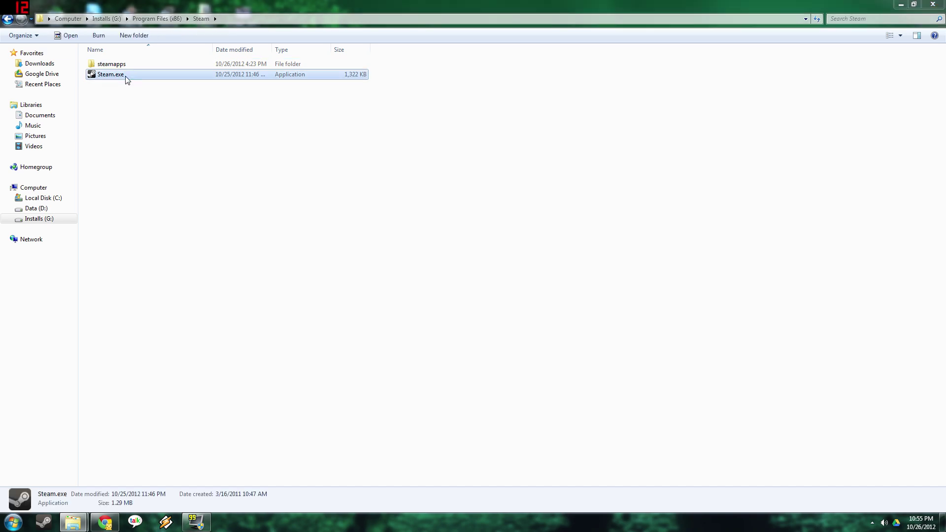
pyautogui.doubleClick(126, 78)
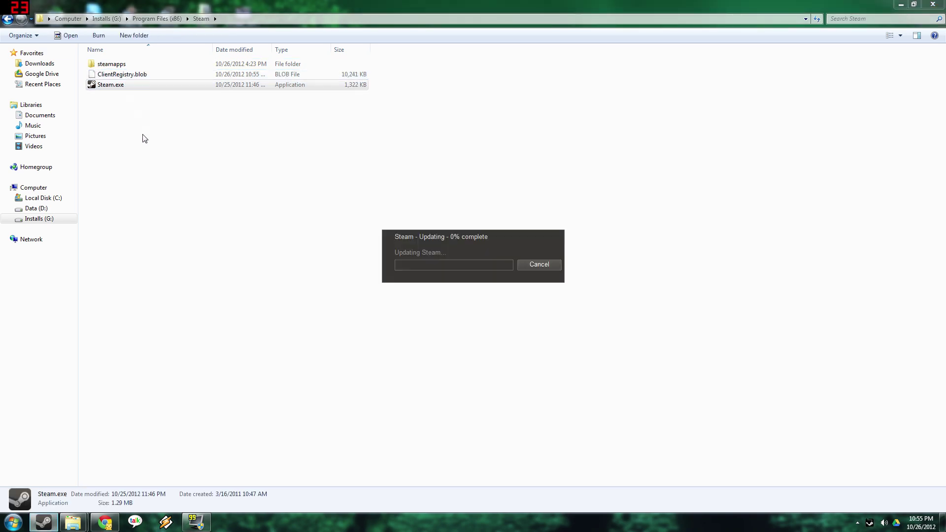